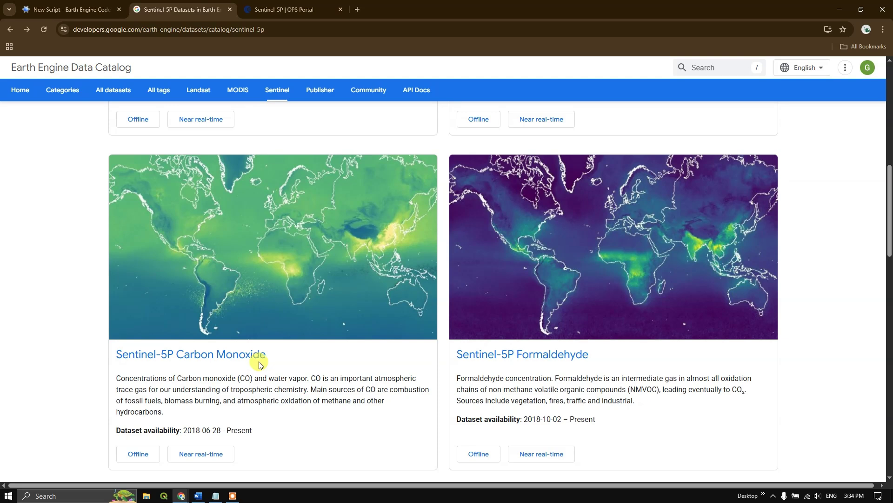
Bring up the Word notes and scroll to the Sentinel-5P CO Data Range table (mol/m², CO_column_number_density).
click(198, 496)
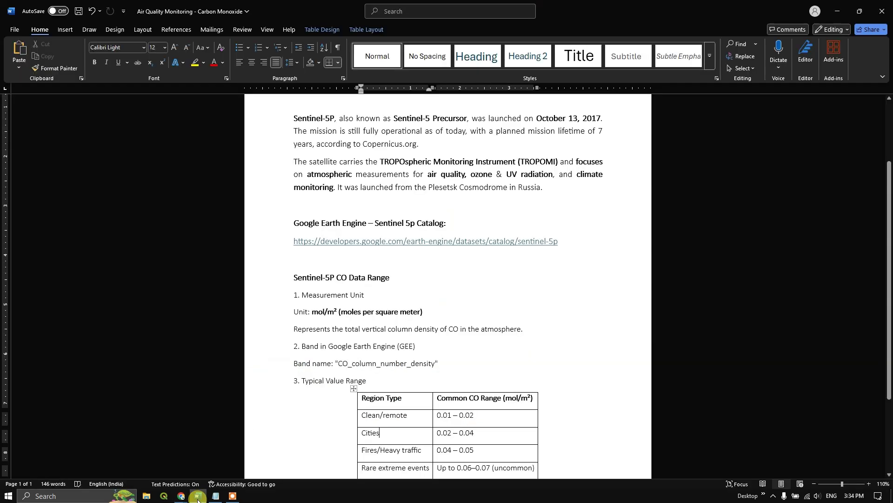
scroll(447, 324, up, 3)
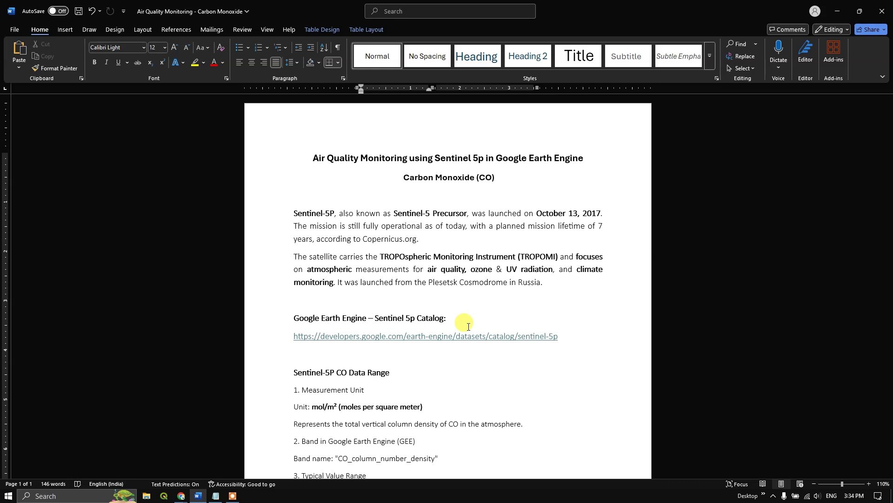
scroll(447, 316, down, 1)
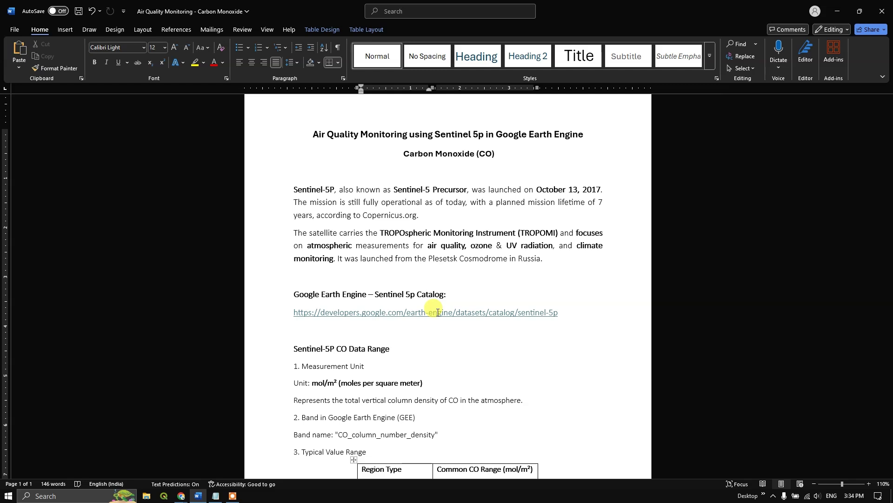
scroll(428, 332, down, 1)
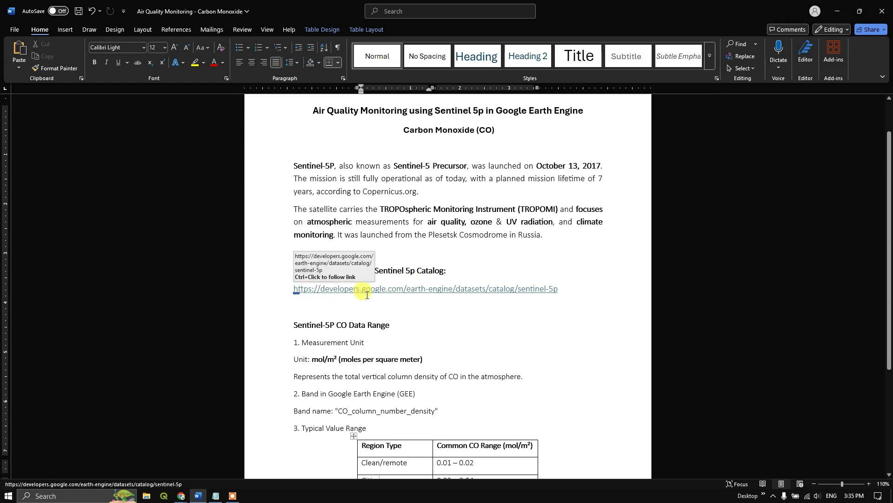
scroll(428, 308, down, 2)
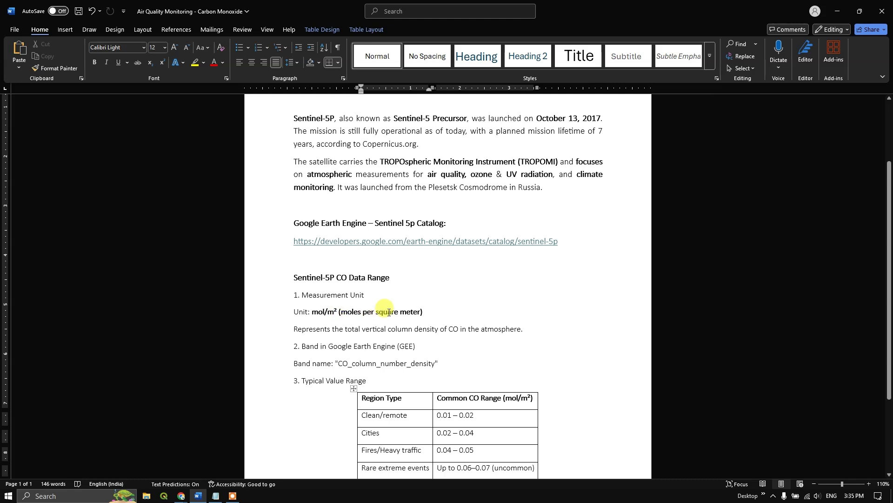
scroll(461, 316, down, 1)
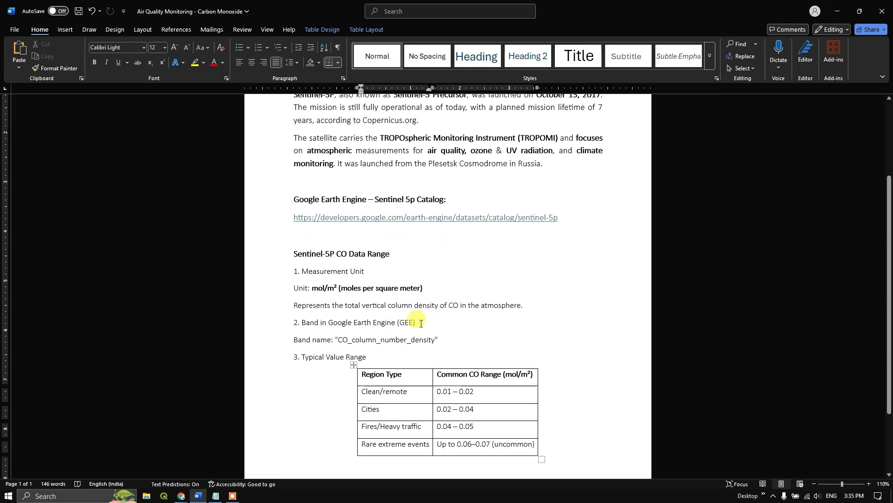
scroll(302, 342, down, 1)
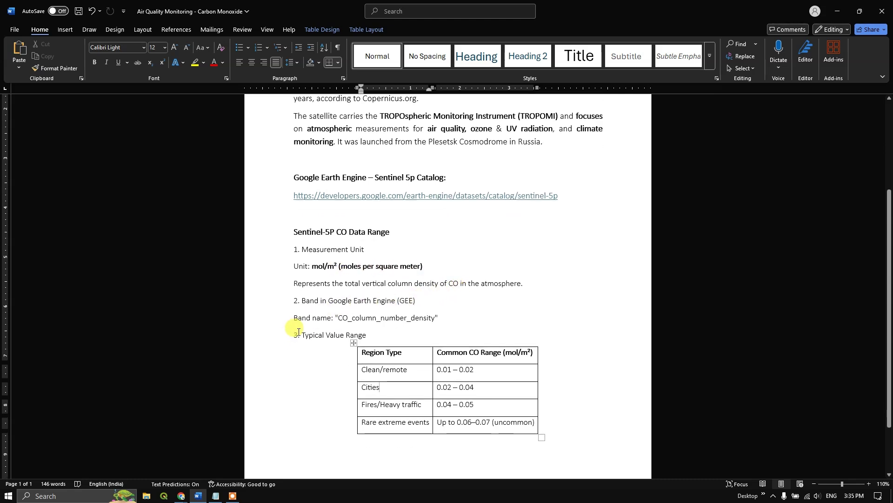
drag(336, 317, 438, 316)
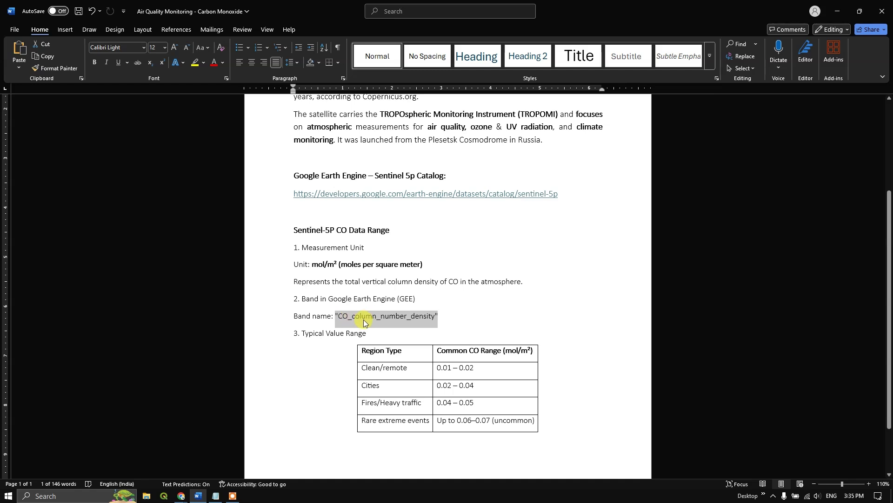
click(487, 309)
scroll(421, 319, down, 1)
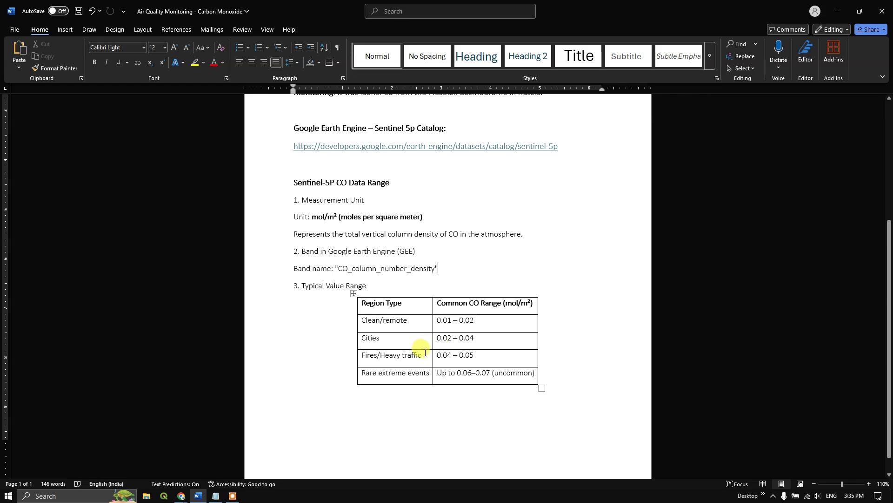
click(408, 353)
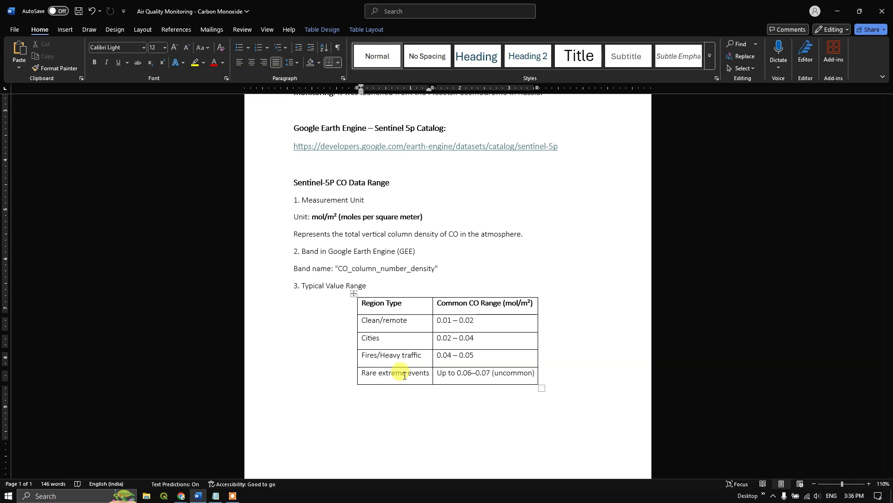
click(431, 412)
scroll(421, 352, up, 5)
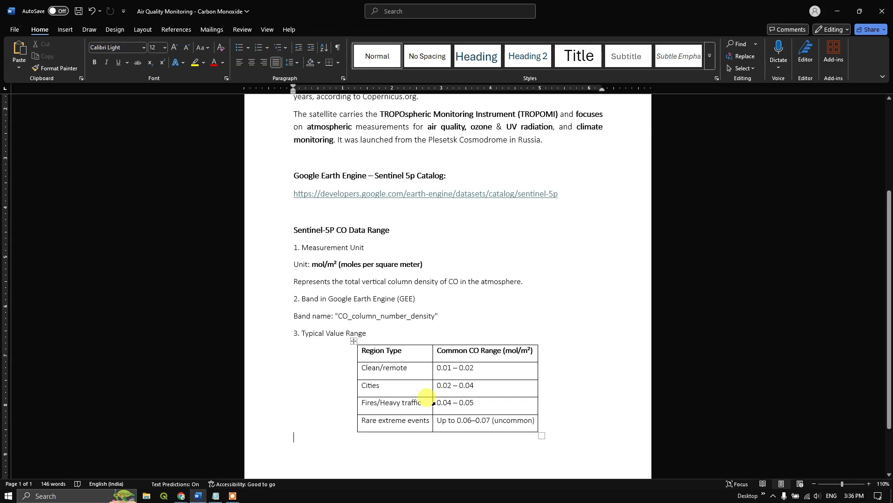
mouse_move(181, 496)
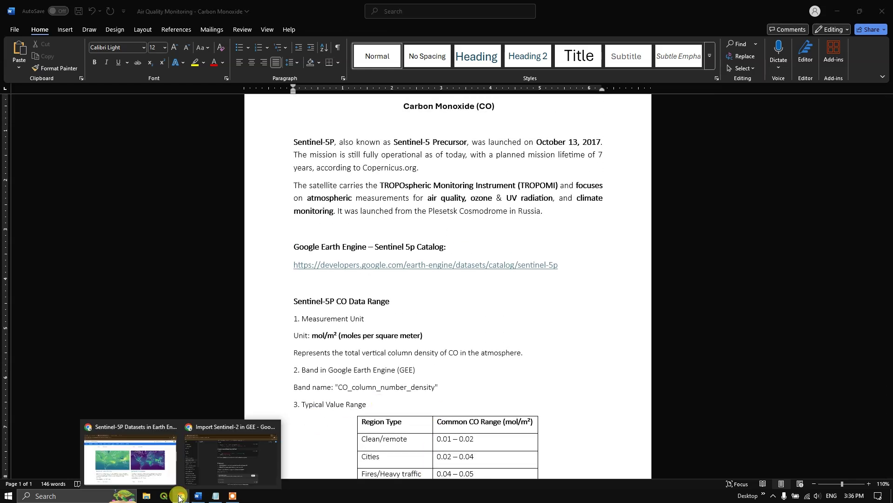
Return to the Earth Engine catalog in Chrome and open the Sentinel-5P Carbon Monoxide dataset page.
click(140, 474)
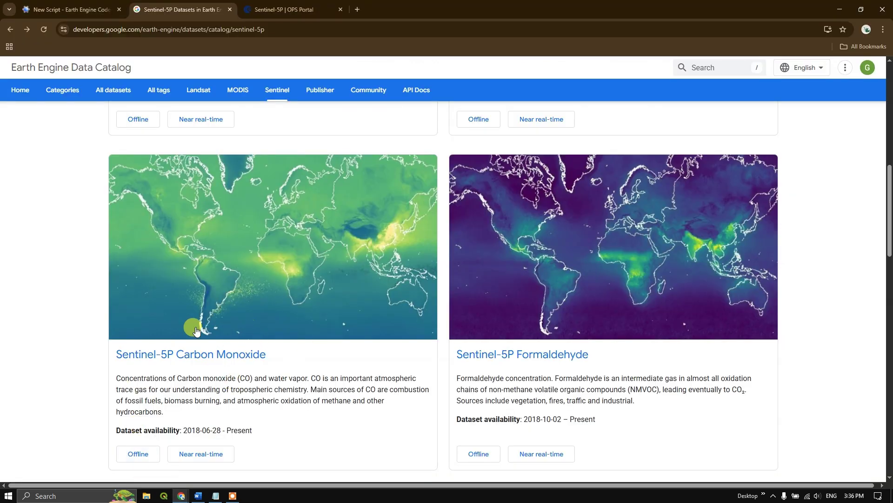
click(271, 30)
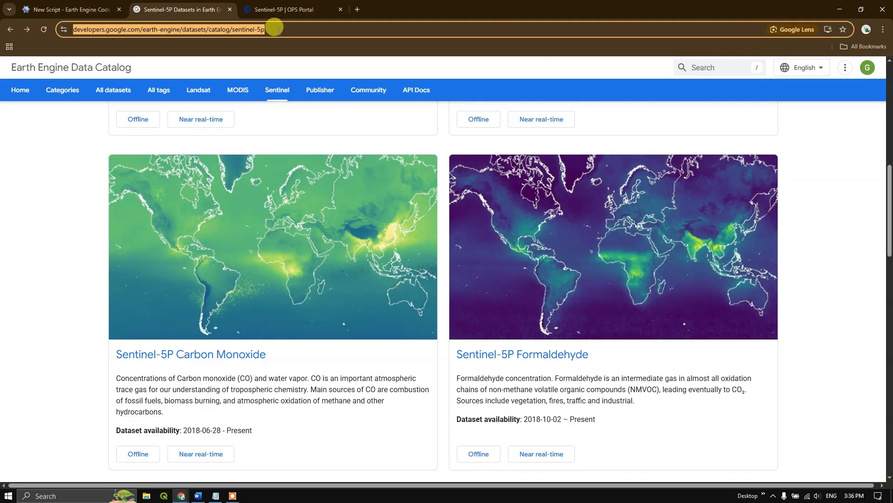
click(62, 150)
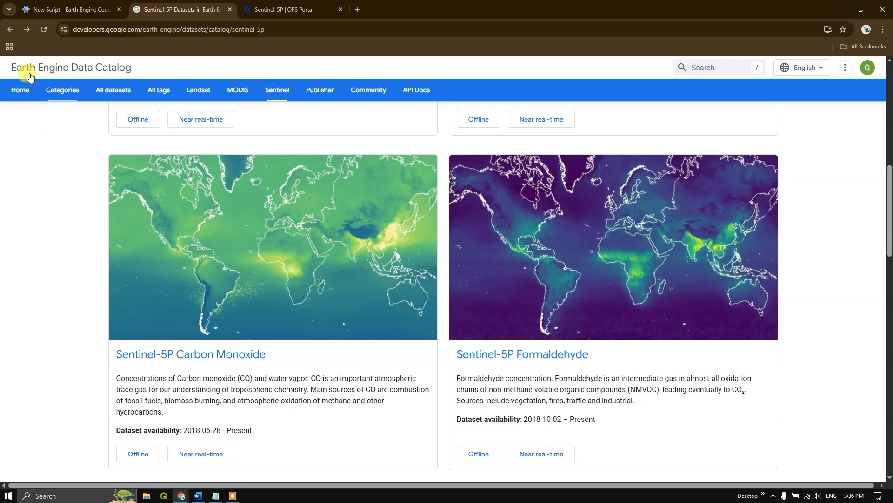
click(236, 357)
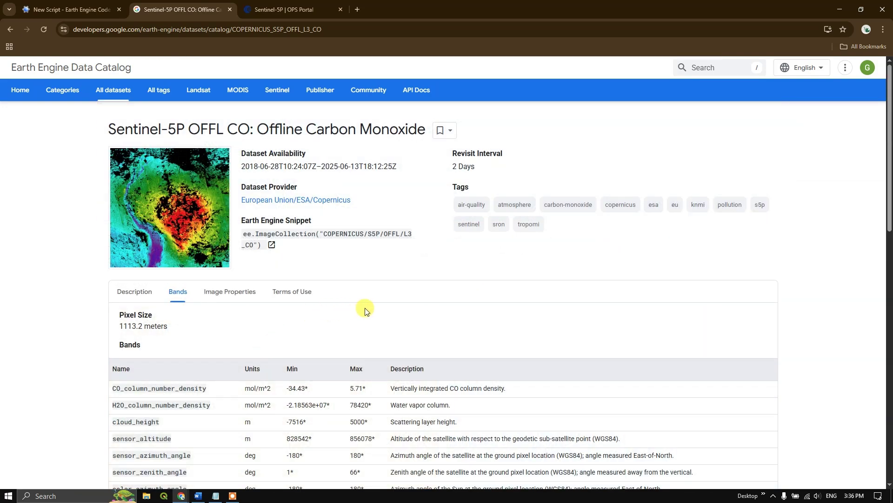
Highlight the 1113.2 meters pixel size and the CO_column_number_density band name.
scroll(367, 311, down, 2)
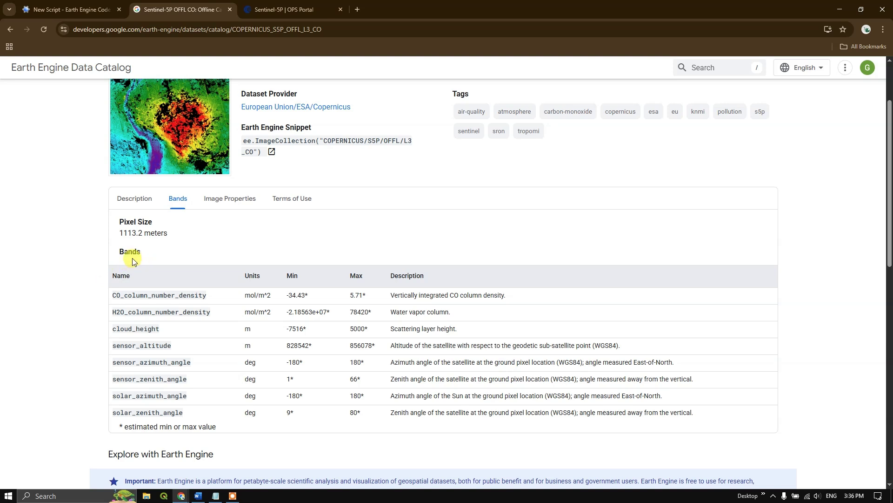
drag(123, 233, 184, 236)
click(125, 233)
drag(113, 295, 208, 294)
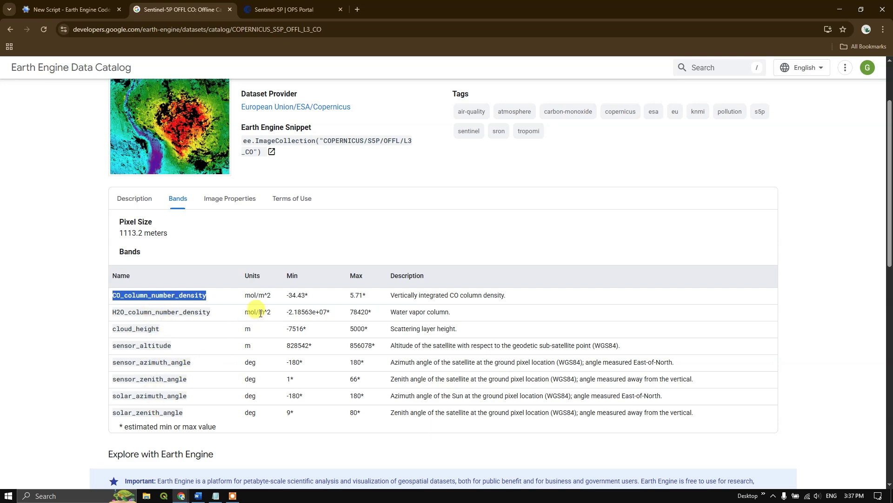
scroll(196, 279, up, 1)
Show the Description tab and scroll to the JavaScript example selecting CO_column_number_density for June 2019.
click(134, 248)
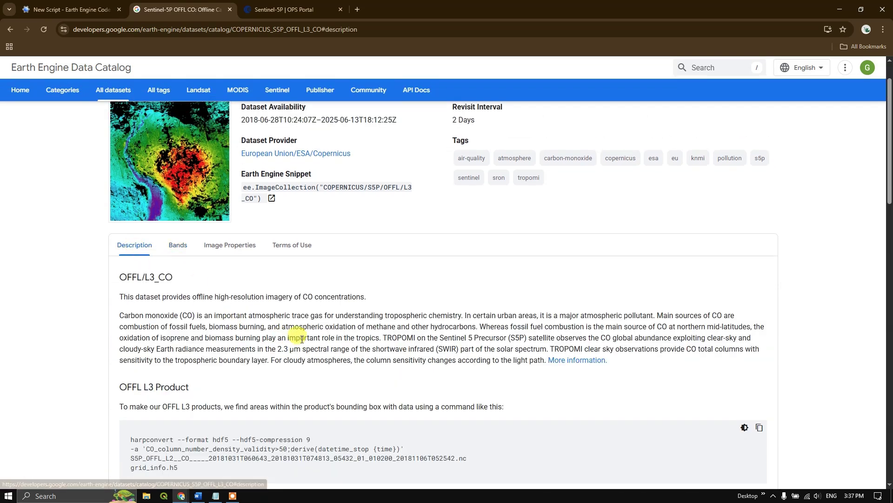
scroll(212, 302, down, 1)
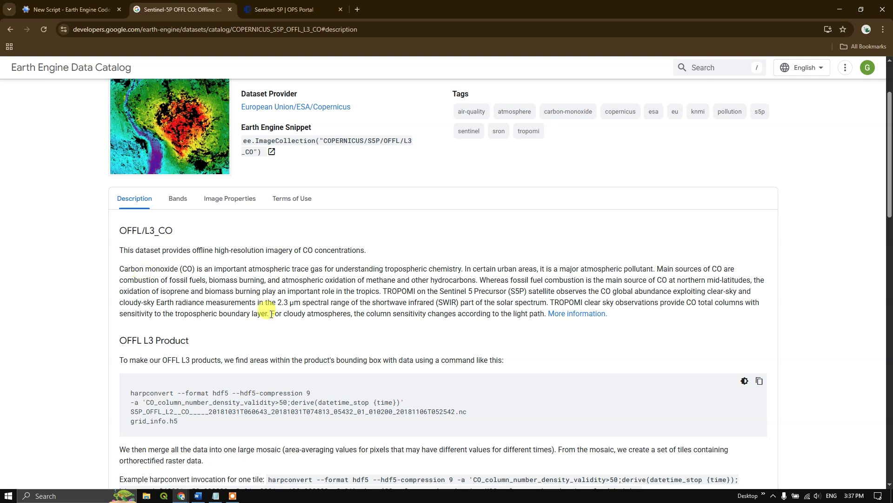
scroll(440, 328, down, 3)
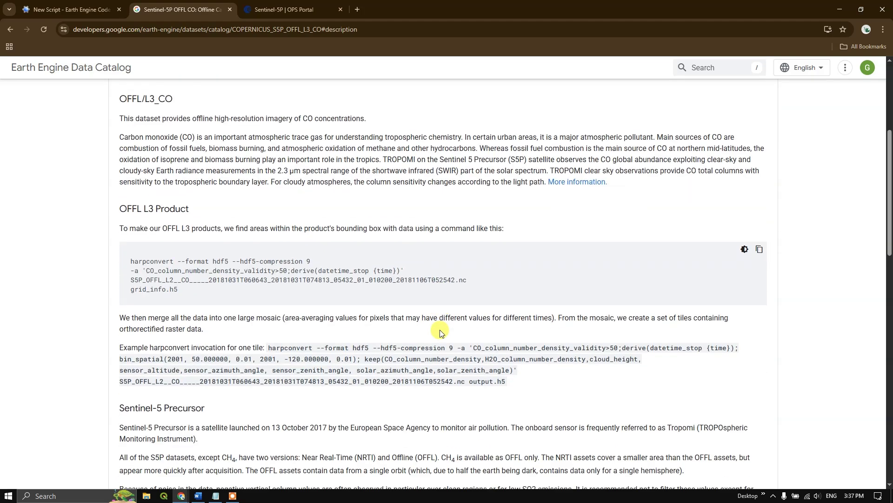
scroll(440, 329, down, 4)
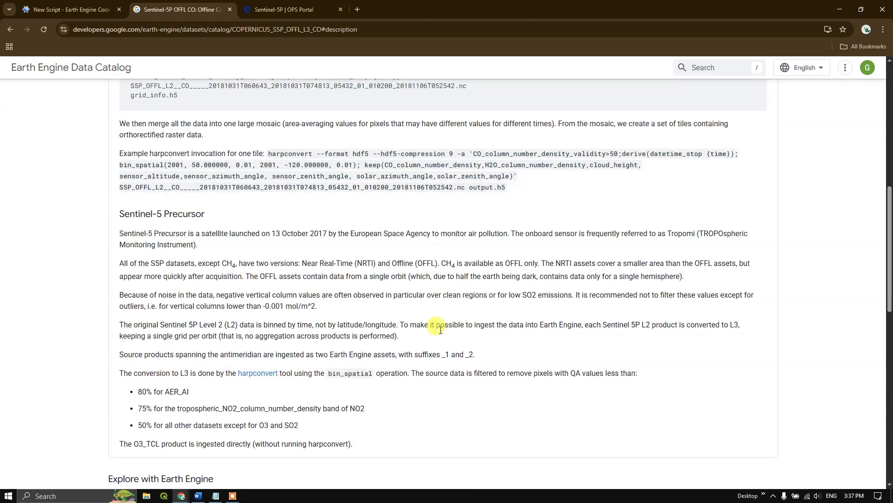
scroll(440, 329, down, 1)
scroll(441, 330, down, 6)
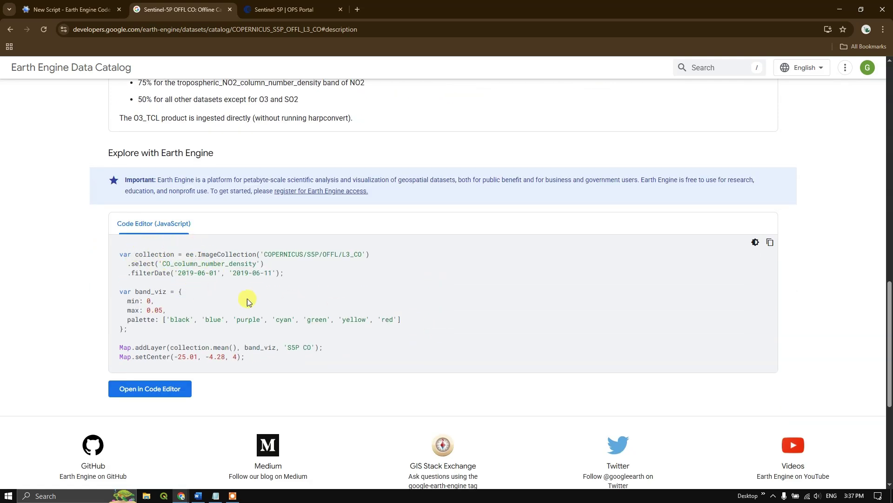
Paste the area-of-interest comment onto line 1 of the new Earth Engine script.
click(41, 3)
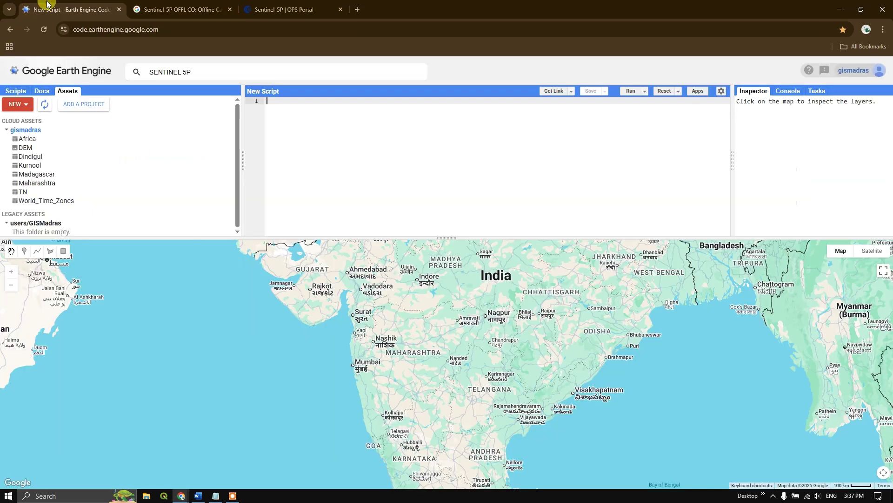
click(276, 101)
text(// Define area of interest (draw a polygon or import as FeatureCollection))
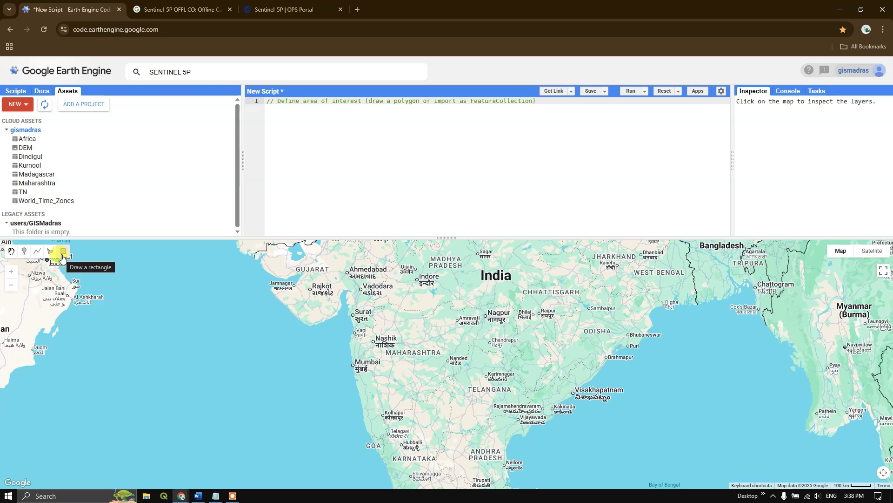
Add a second line reading 'var geometry =' below the comment.
click(545, 101)
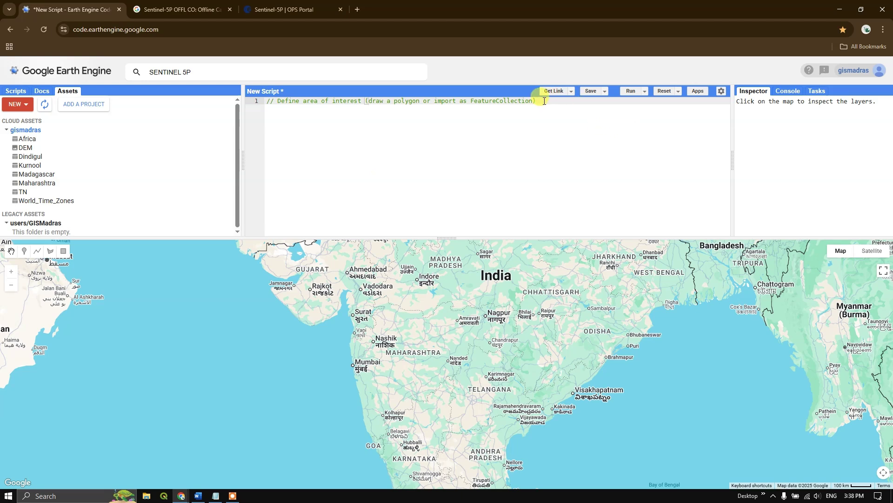
key(Return)
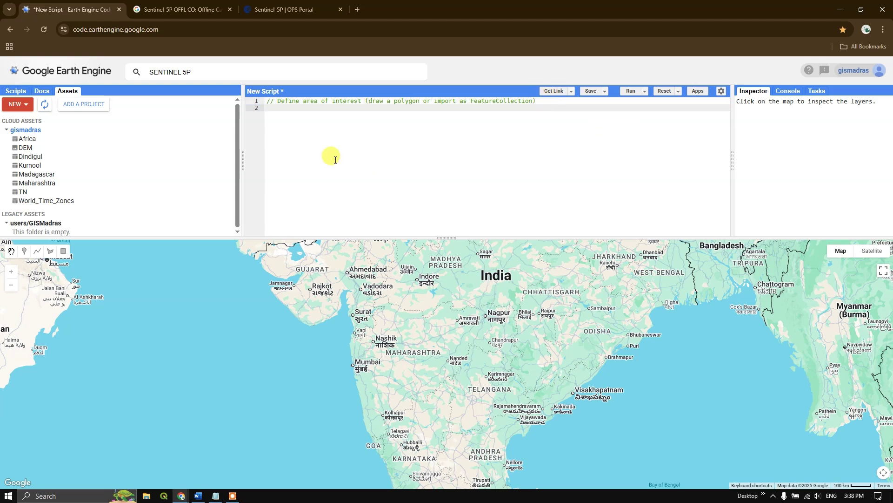
text(var geometry =)
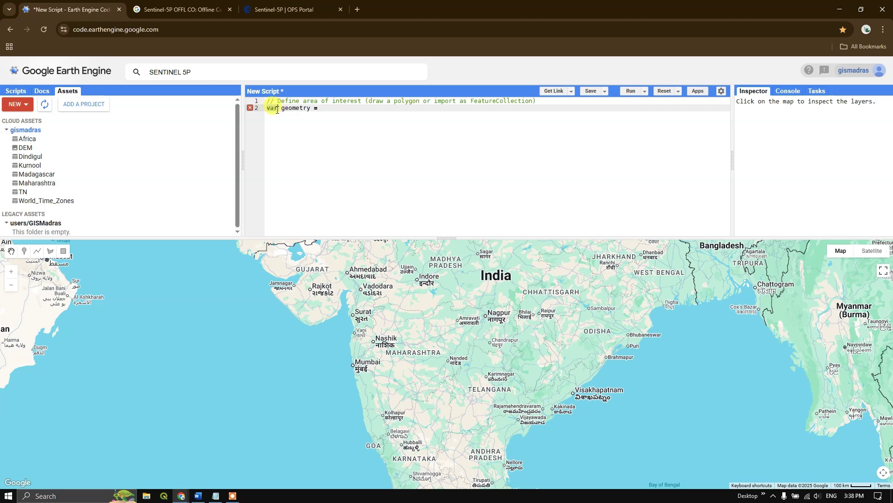
drag(293, 110, 309, 110)
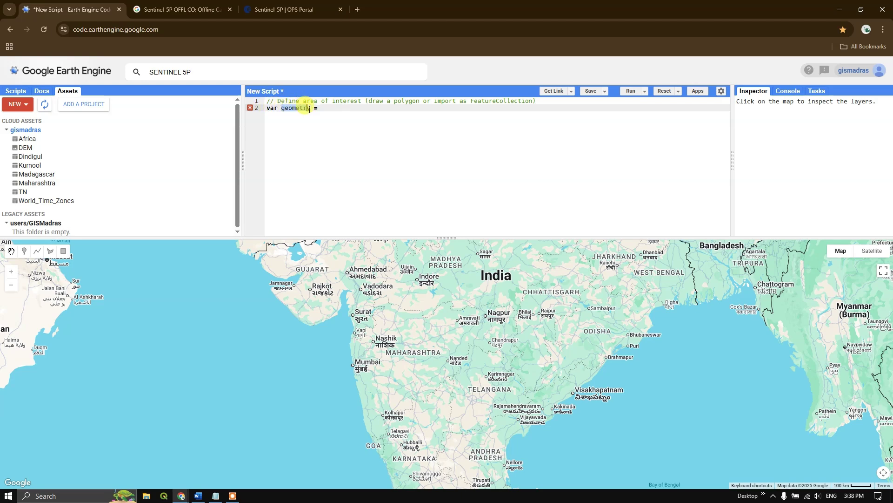
click(323, 108)
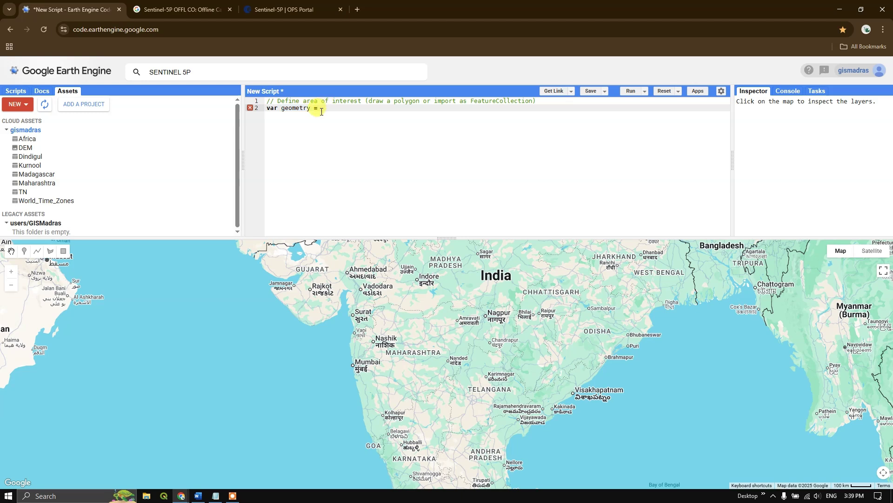